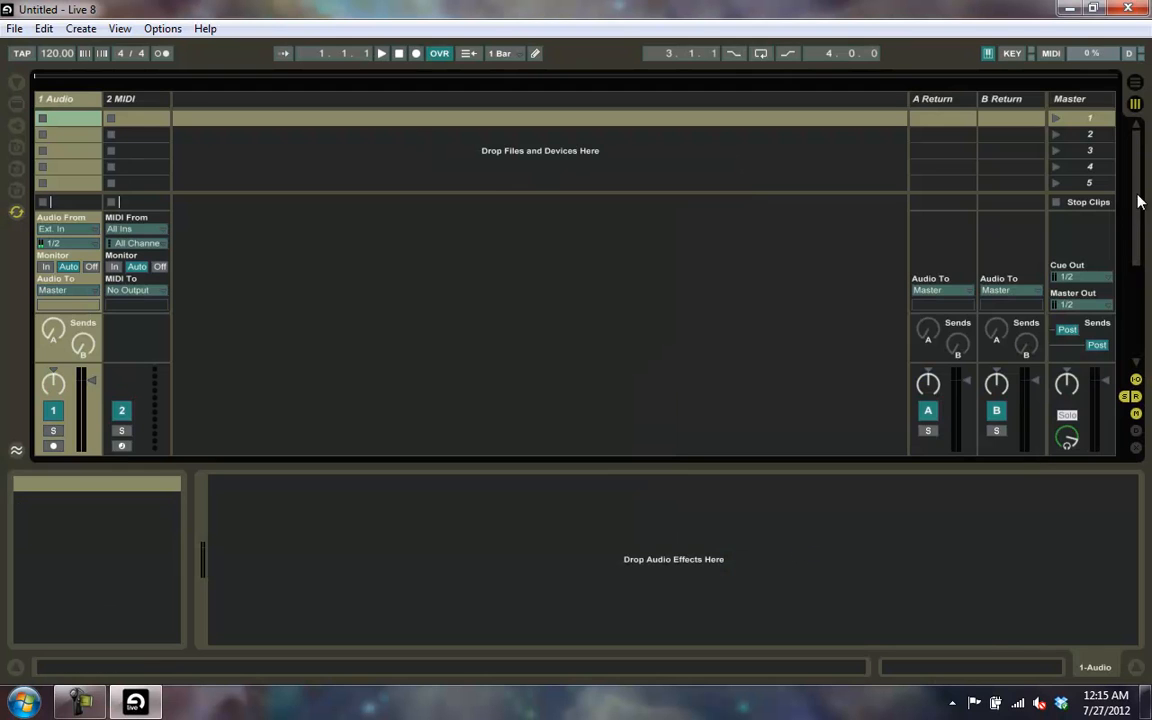
Step: Switch to the Arrangement View and make sure the 1 (mono) & 2 (mono) inputs are enabled in the audio input configuration
{"action": "left_click", "coordinate": [1135, 82]}
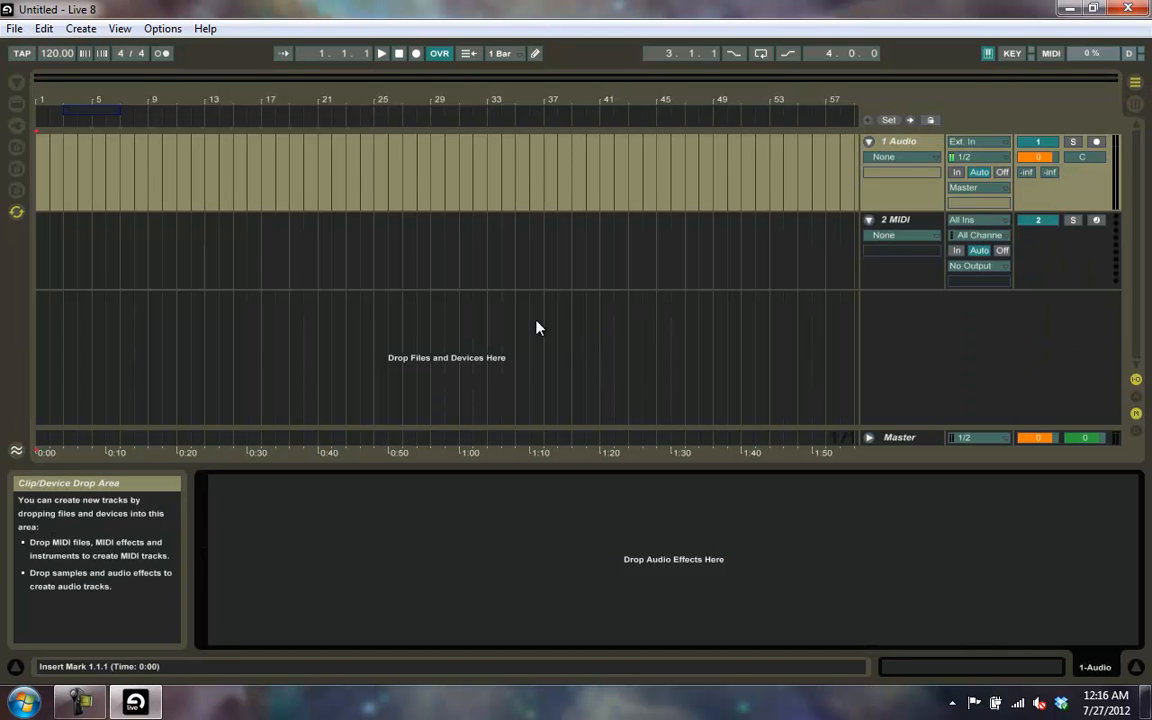
{"action": "left_click", "coordinate": [155, 30]}
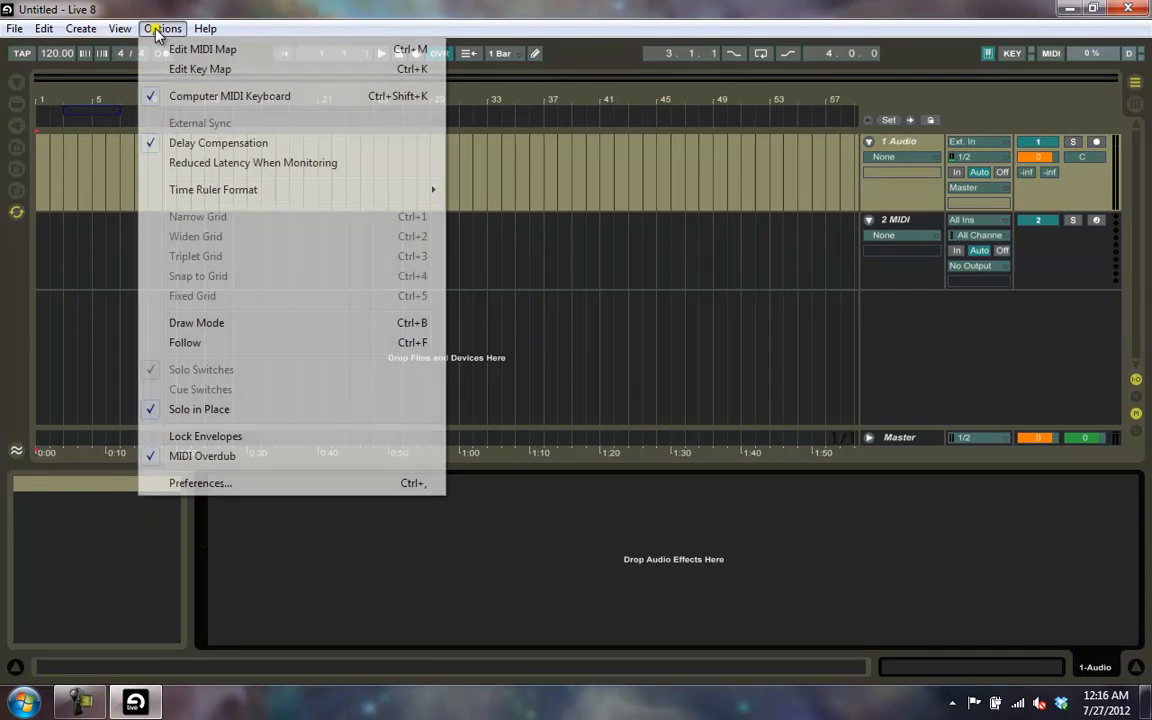
{"action": "left_click", "coordinate": [199, 484]}
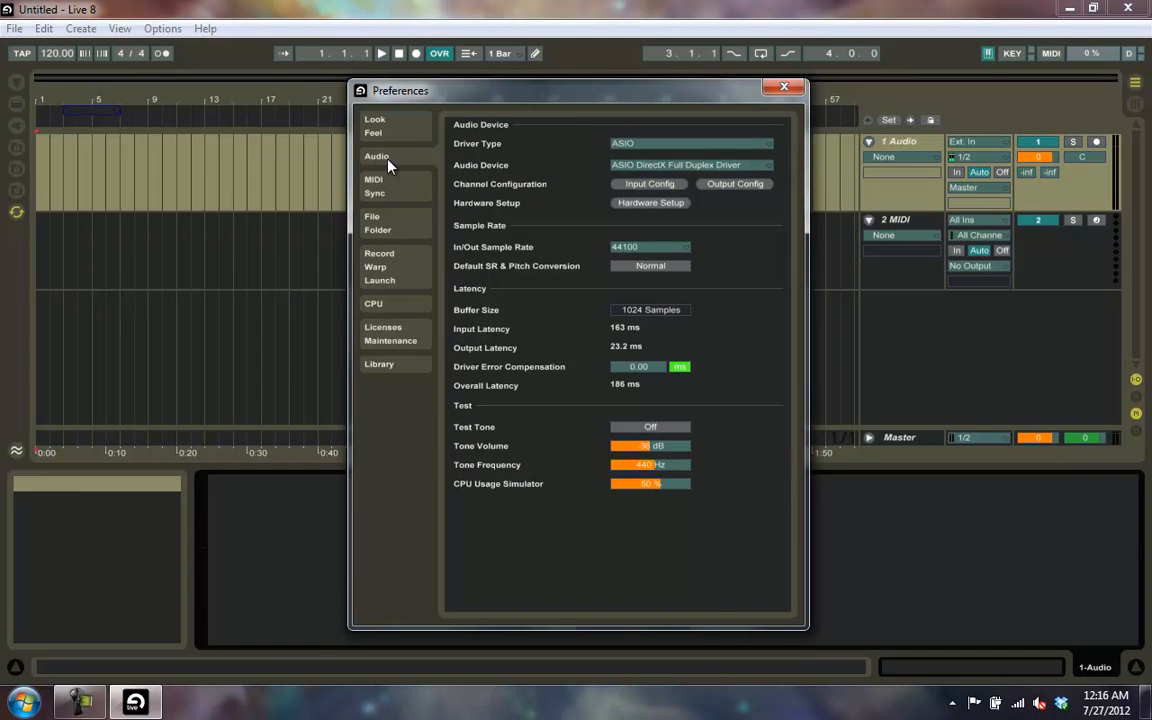
{"action": "left_click", "coordinate": [638, 184]}
{"action": "left_click", "coordinate": [501, 188]}
{"action": "left_click", "coordinate": [501, 188]}
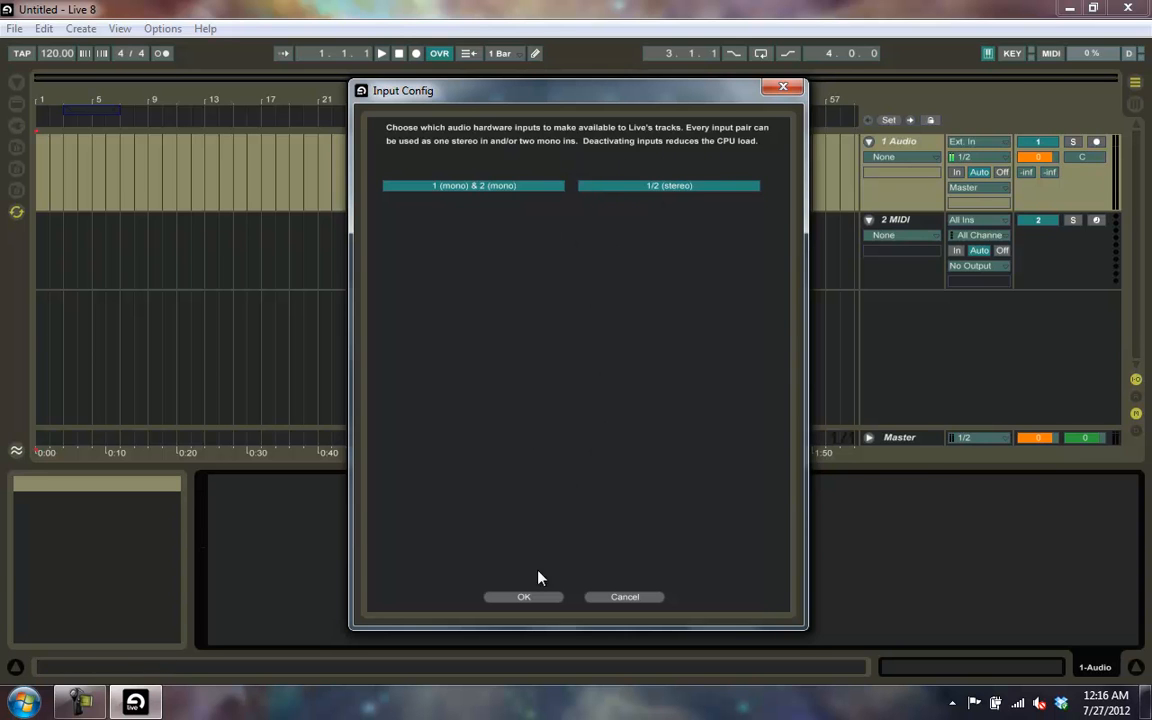
{"action": "left_click", "coordinate": [525, 598]}
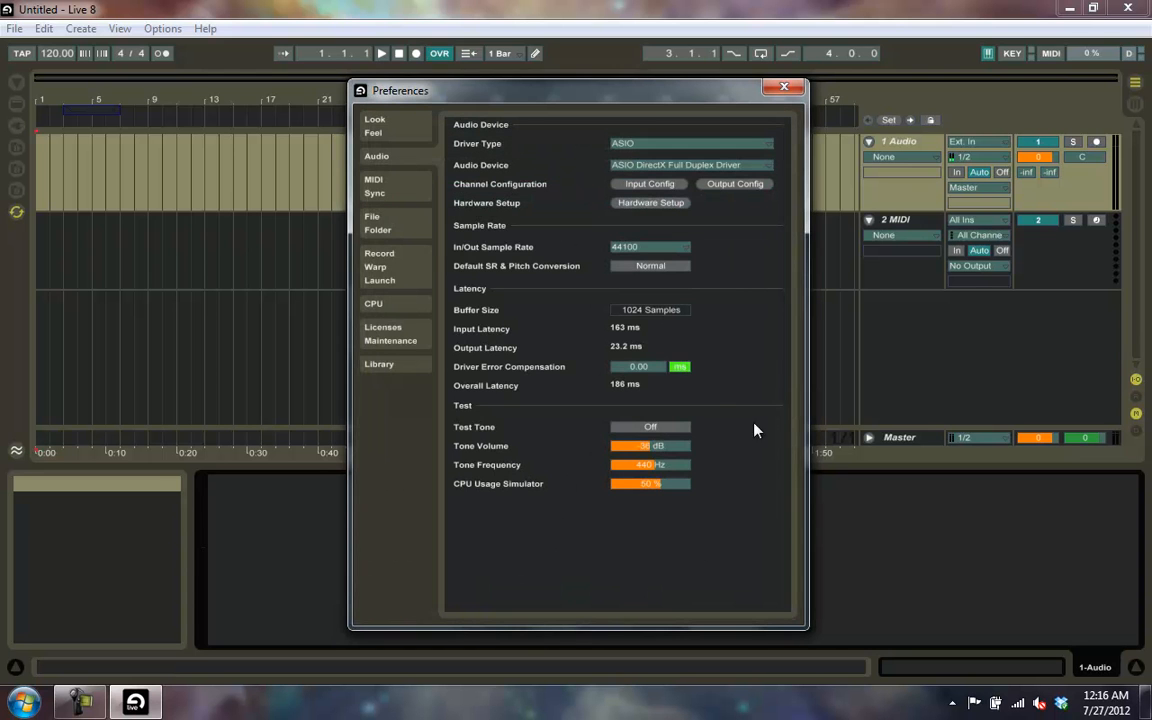
{"action": "left_click", "coordinate": [786, 89]}
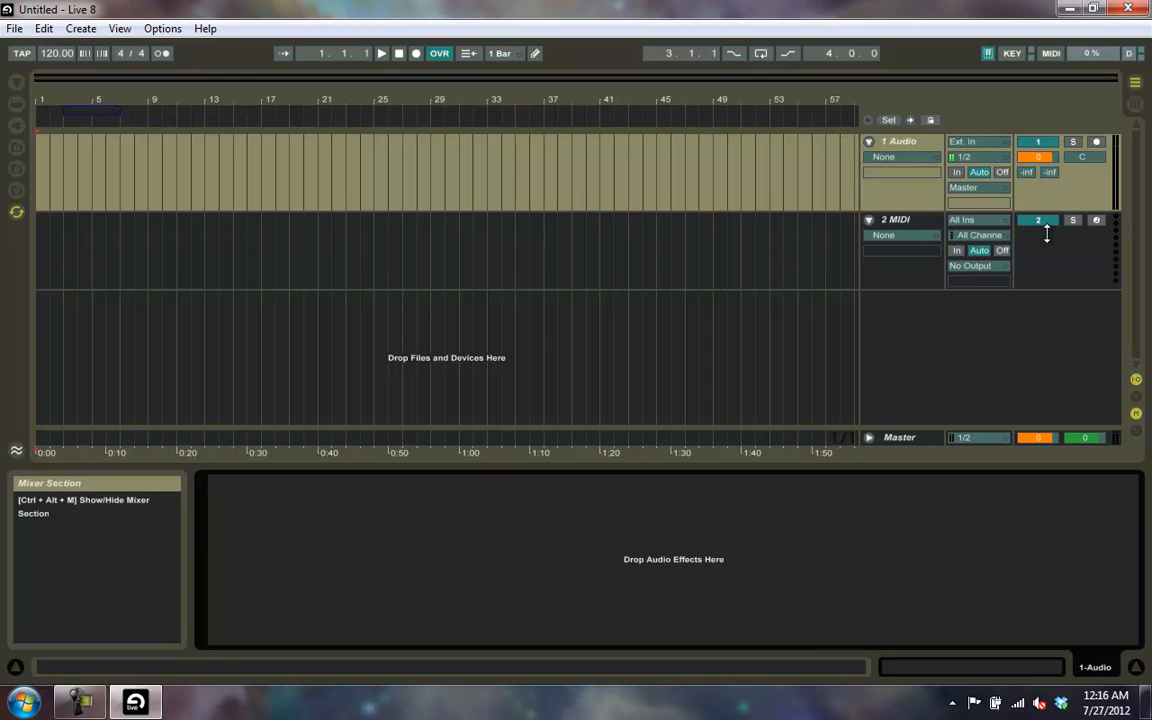
Step: Delete the 2 MIDI track
{"action": "left_click", "coordinate": [906, 222]}
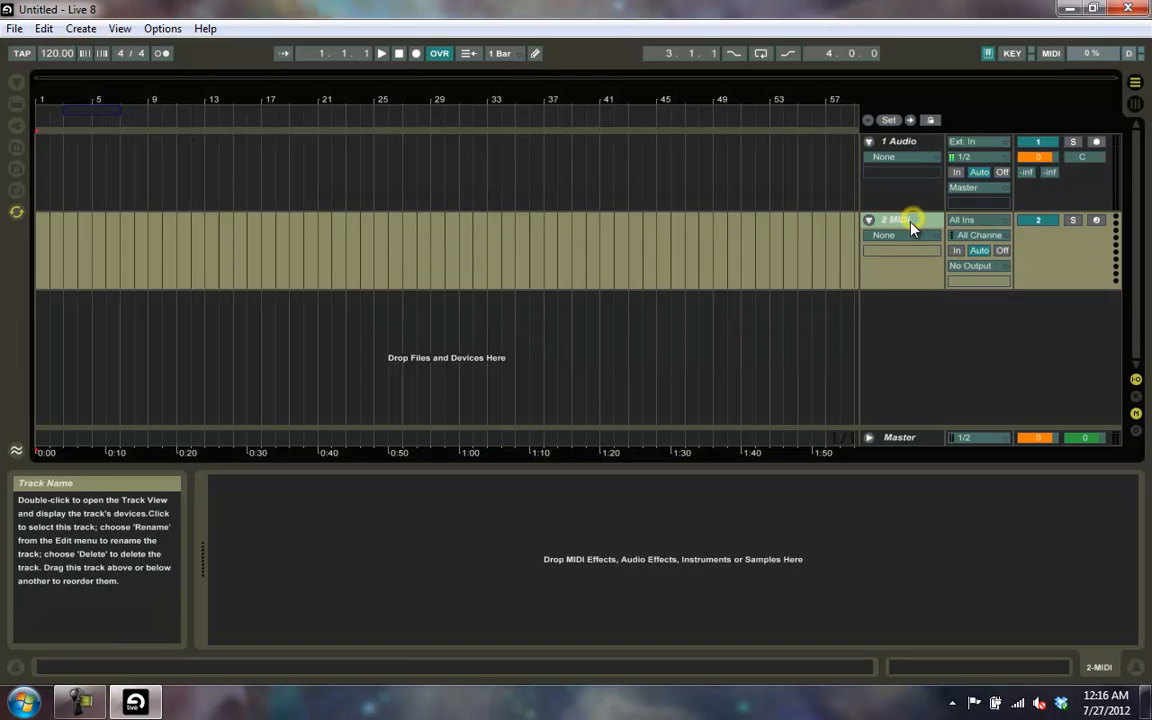
{"action": "key", "text": "Delete"}
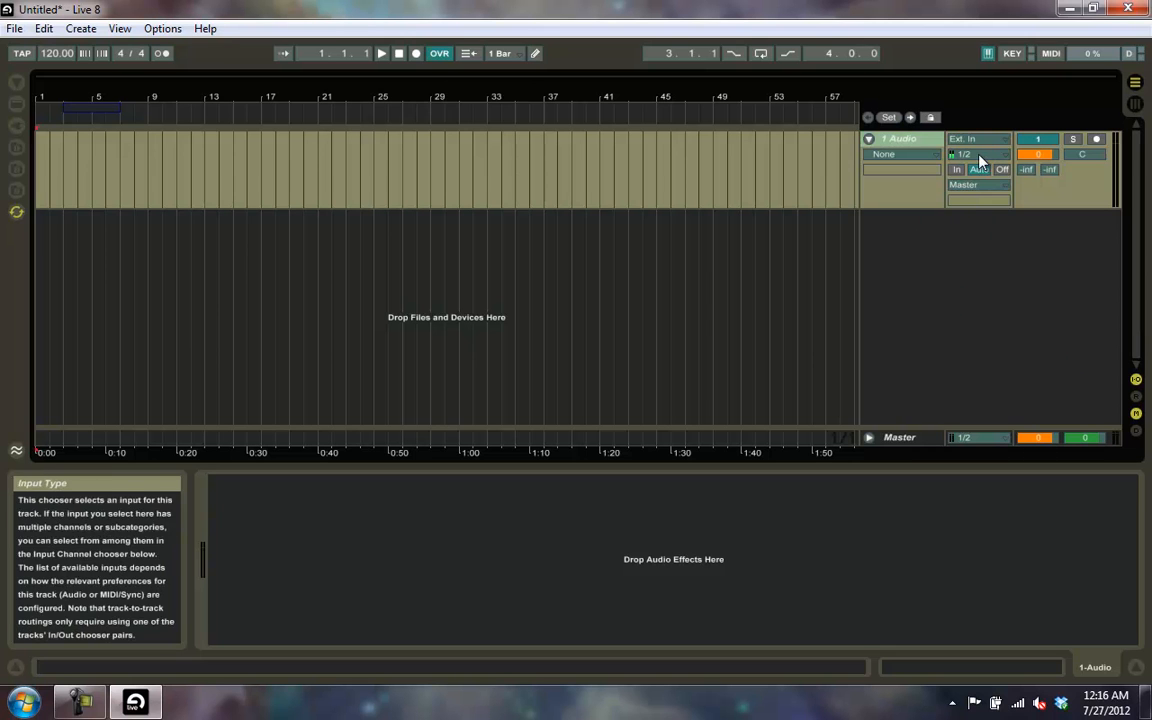
Step: Toggle the visibility of the In/Out, mixer, return track and track delay sections, restoring each to its original state
{"action": "left_click", "coordinate": [1136, 380]}
{"action": "left_click", "coordinate": [1136, 381]}
{"action": "left_click", "coordinate": [1136, 382]}
{"action": "left_click", "coordinate": [1136, 382]}
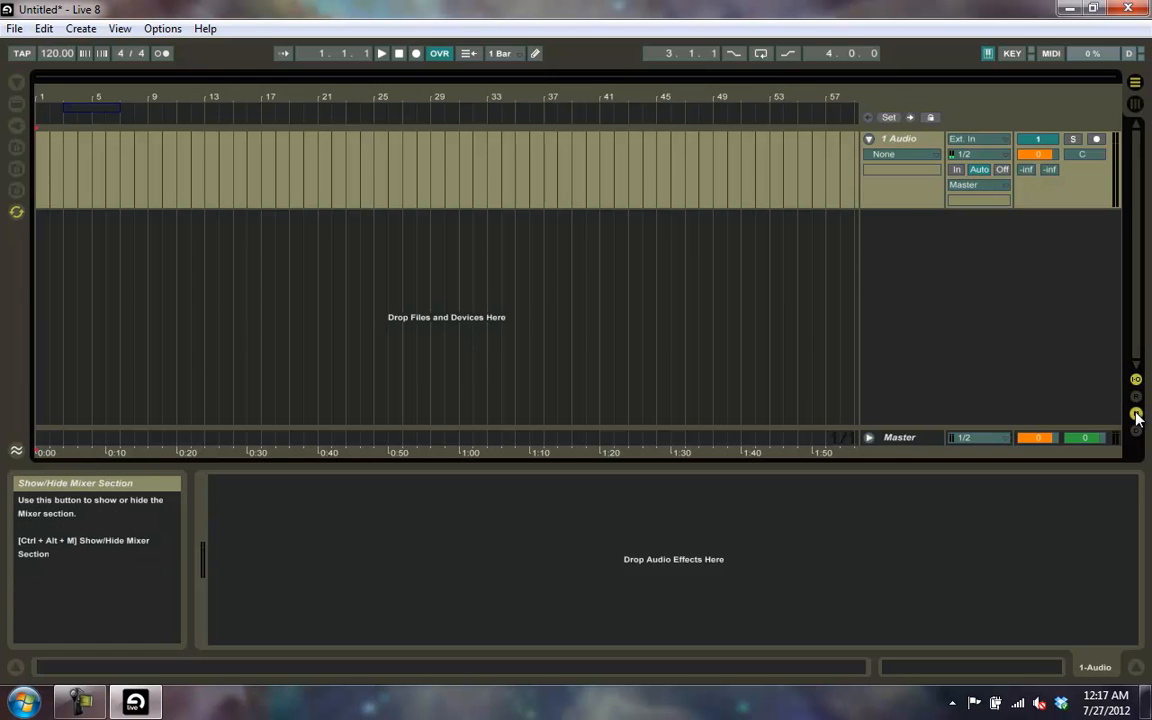
{"action": "left_click", "coordinate": [1136, 416]}
{"action": "left_click", "coordinate": [1136, 416]}
{"action": "left_click", "coordinate": [1136, 416]}
{"action": "left_click", "coordinate": [1136, 416]}
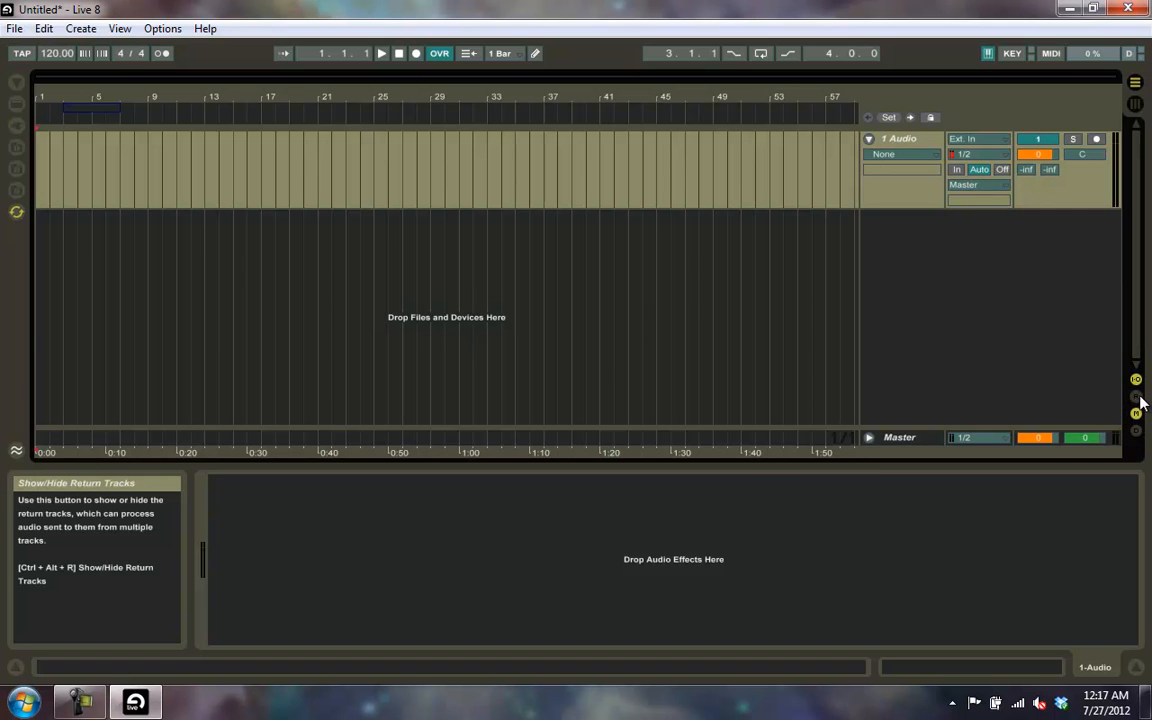
{"action": "left_click", "coordinate": [1138, 398]}
{"action": "left_click", "coordinate": [1138, 398]}
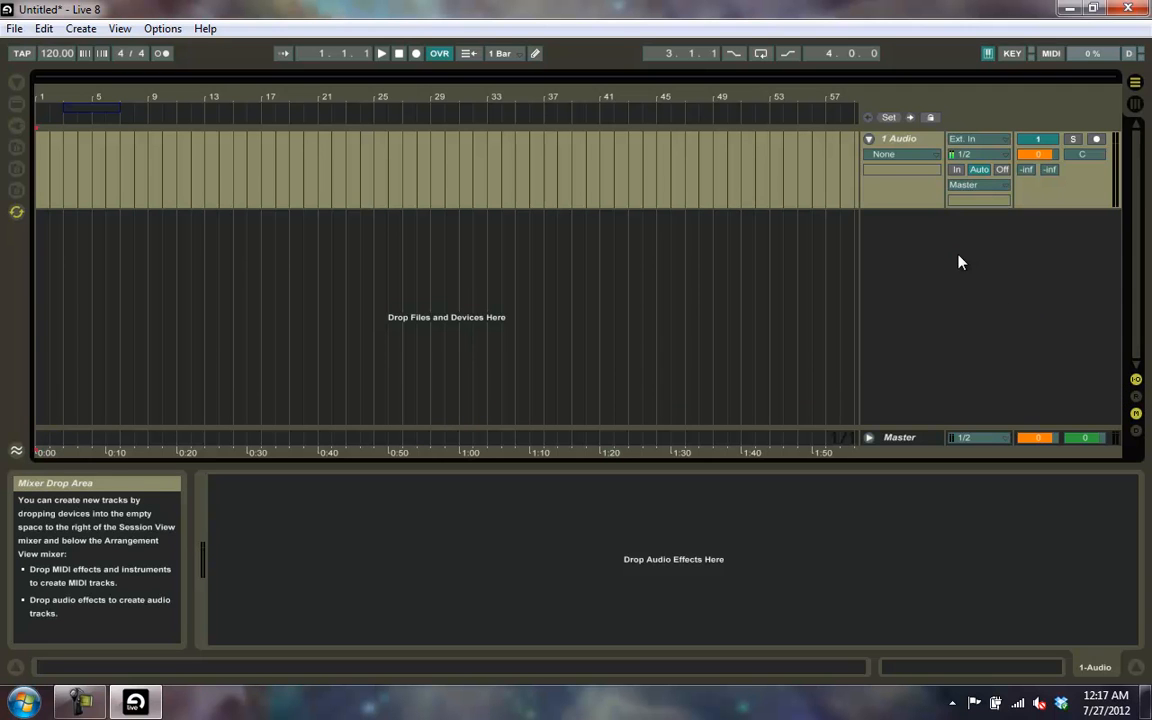
{"action": "left_click", "coordinate": [1136, 431]}
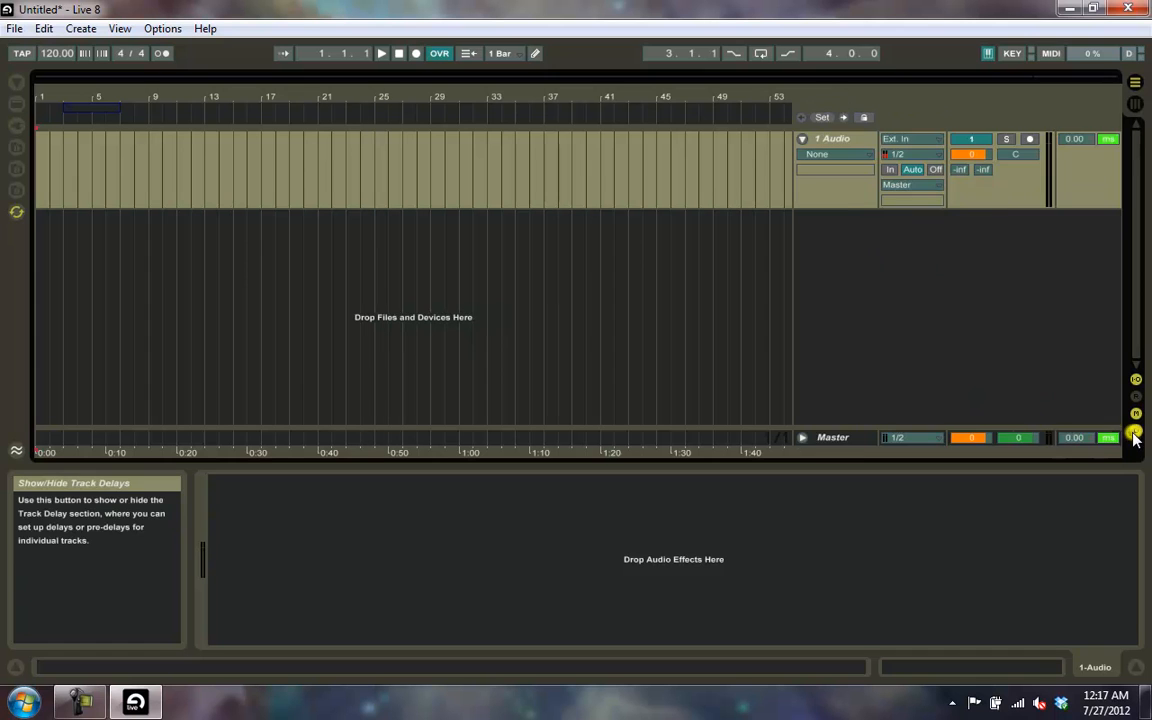
{"action": "left_click", "coordinate": [1136, 434]}
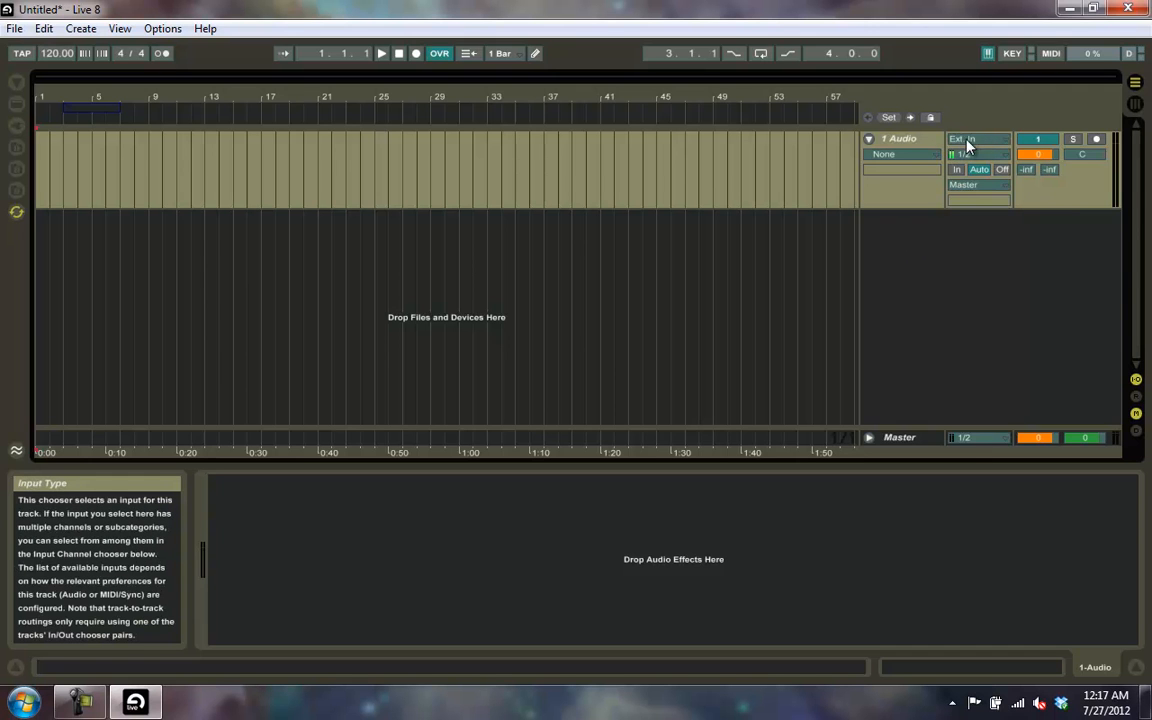
Step: Set the 1 Audio track's input type to Ext. In and its input channel to 1
{"action": "left_click", "coordinate": [993, 142]}
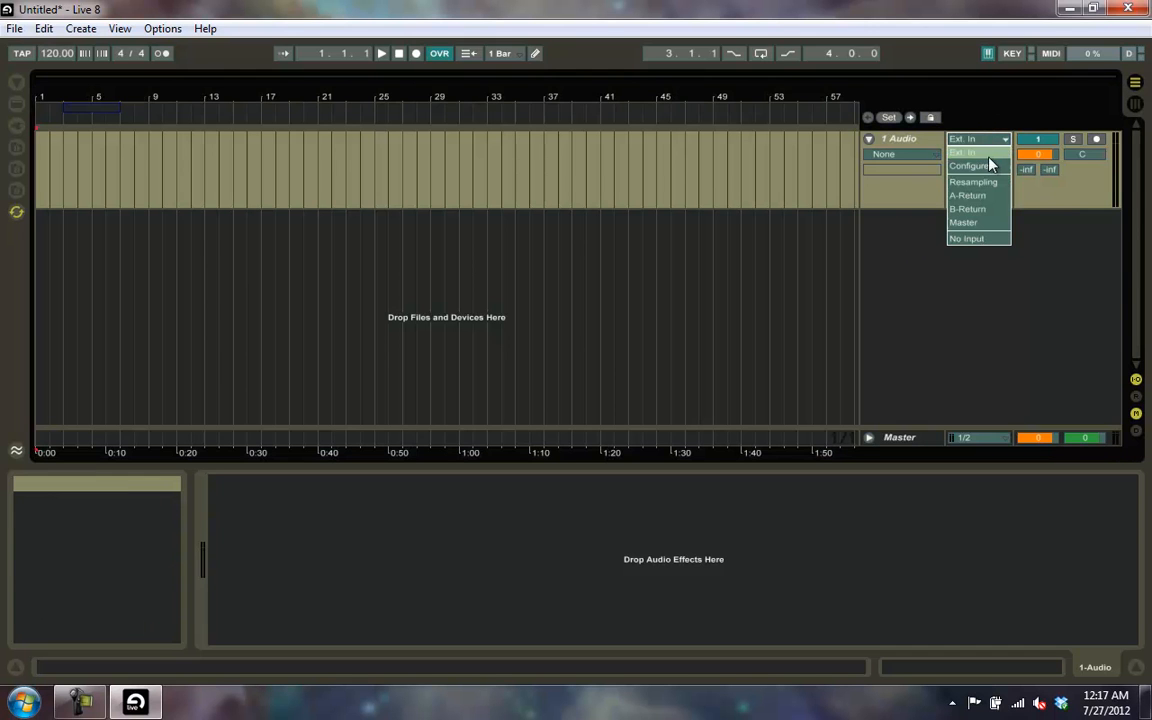
{"action": "left_click", "coordinate": [972, 152]}
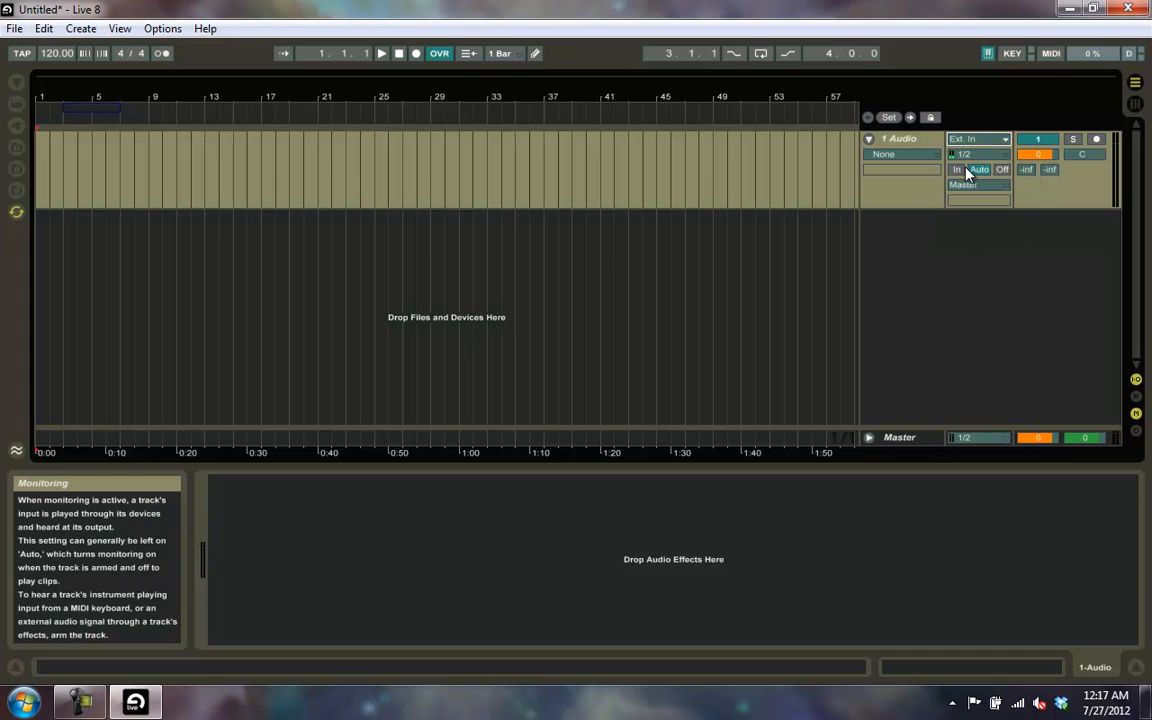
{"action": "left_click", "coordinate": [1000, 155]}
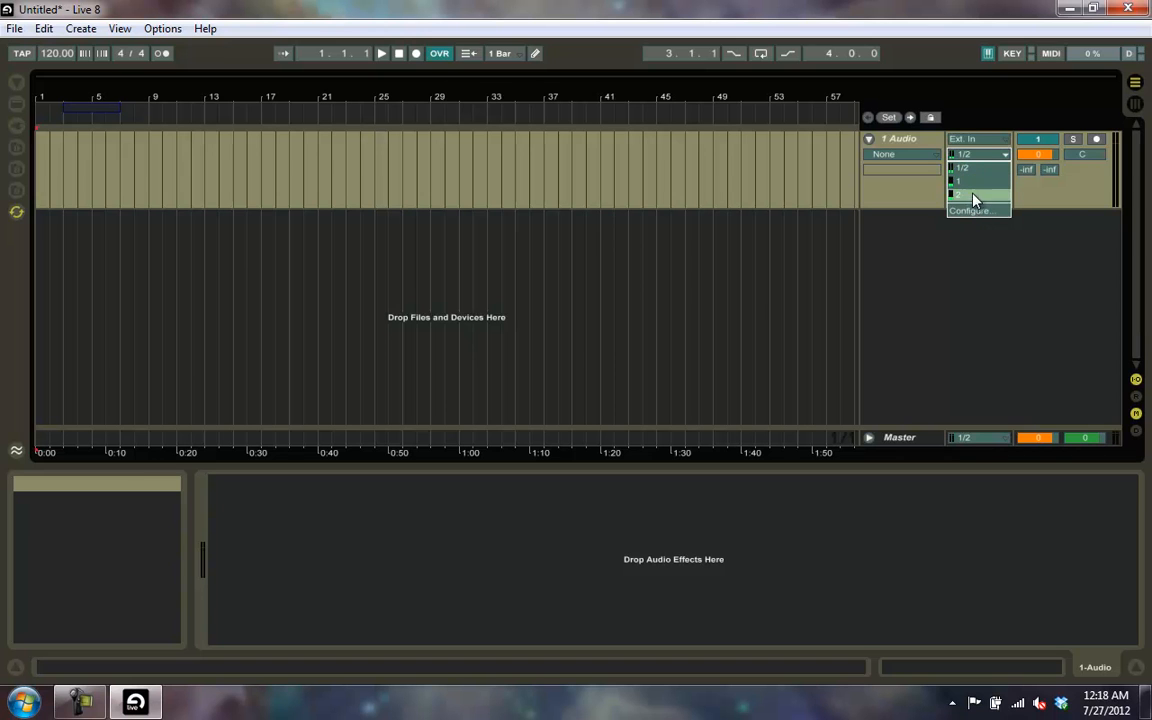
{"action": "left_click", "coordinate": [969, 185]}
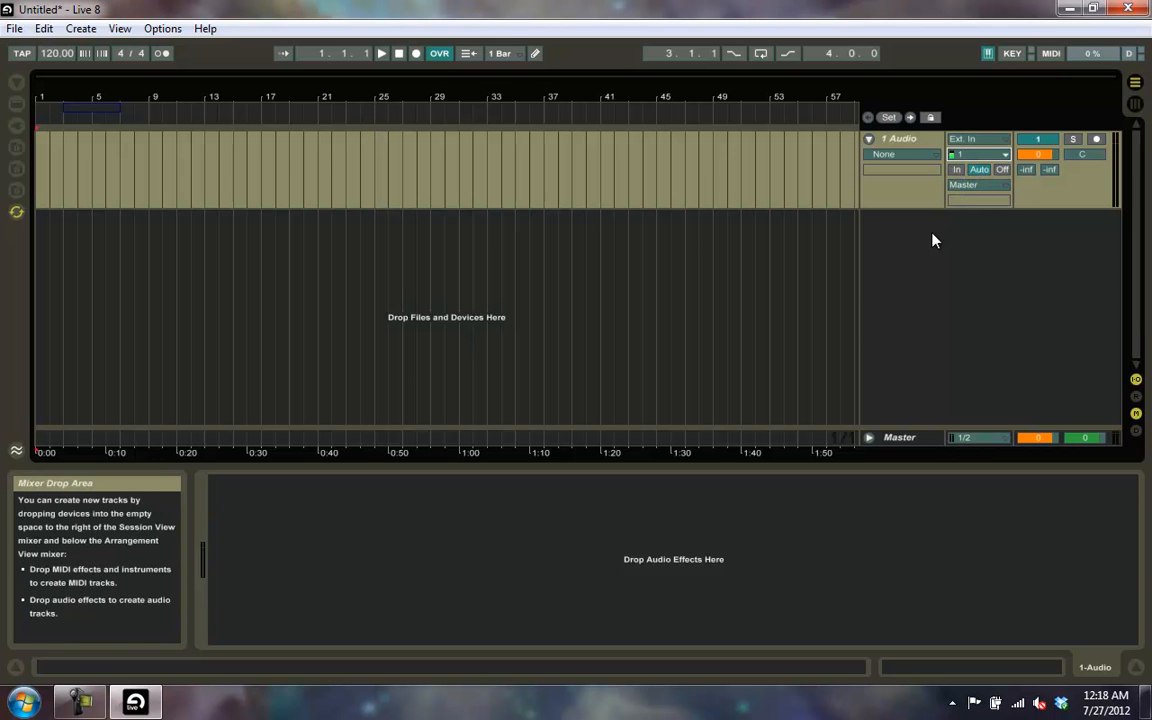
Step: Insert a second audio track, unfold it and set its input channel to 2
{"action": "right_click", "coordinate": [924, 267]}
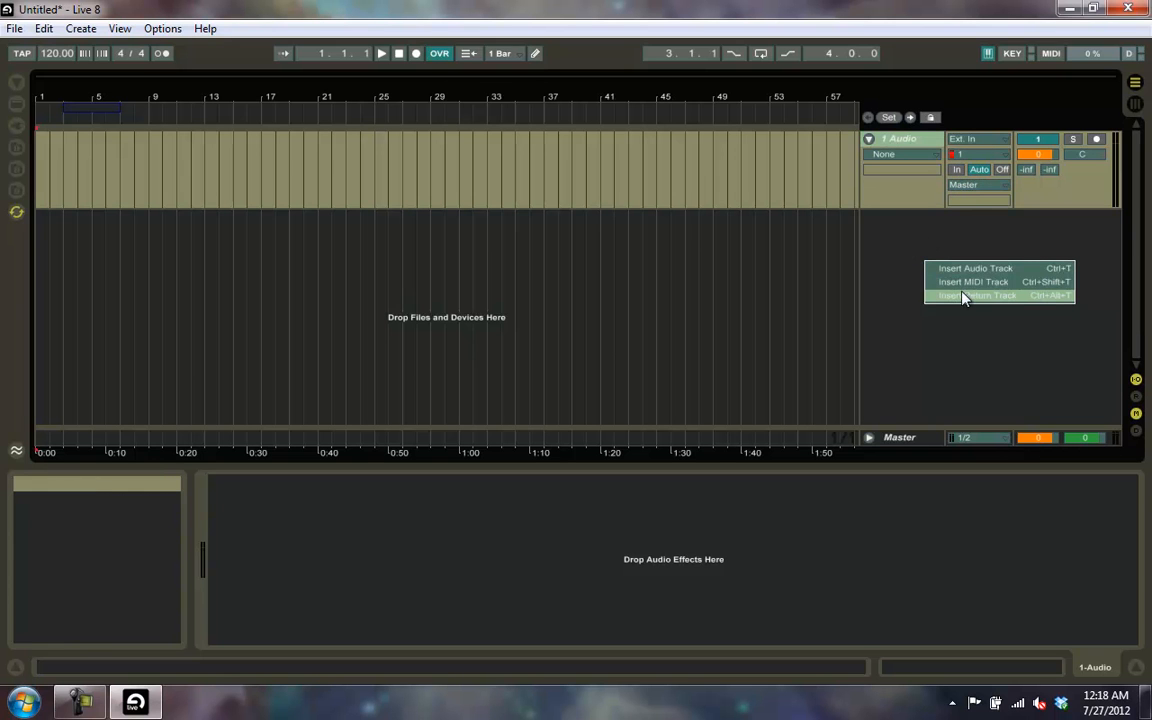
{"action": "left_click", "coordinate": [978, 268]}
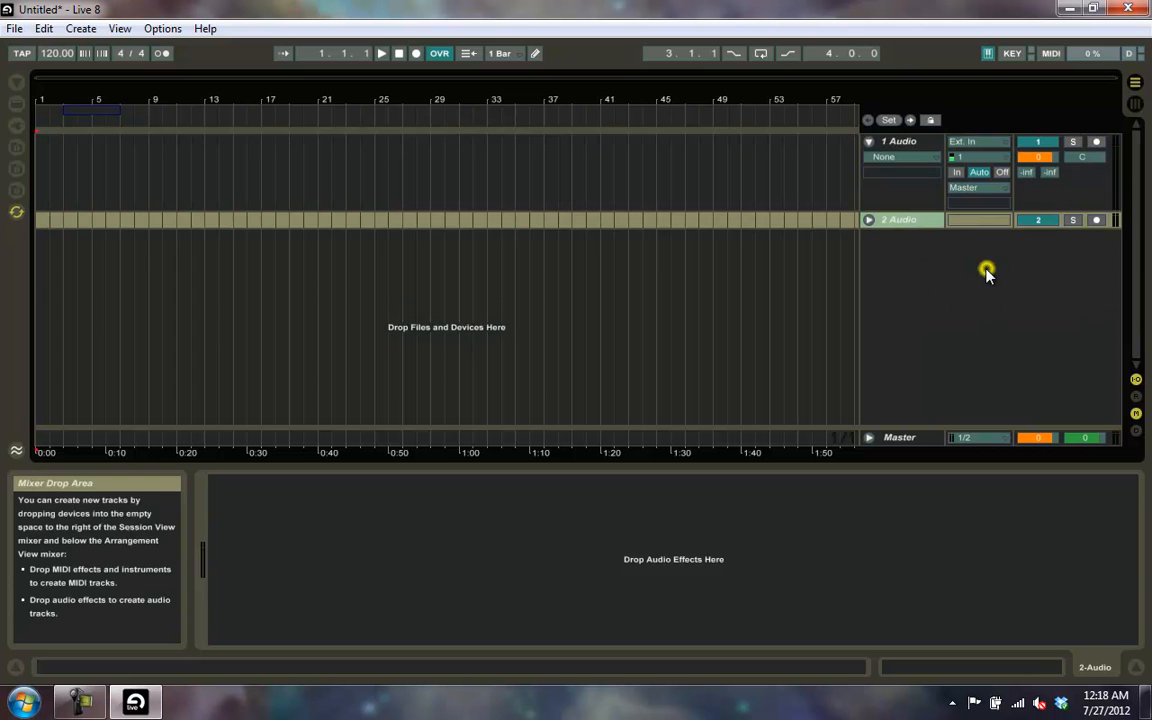
{"action": "left_click", "coordinate": [869, 220]}
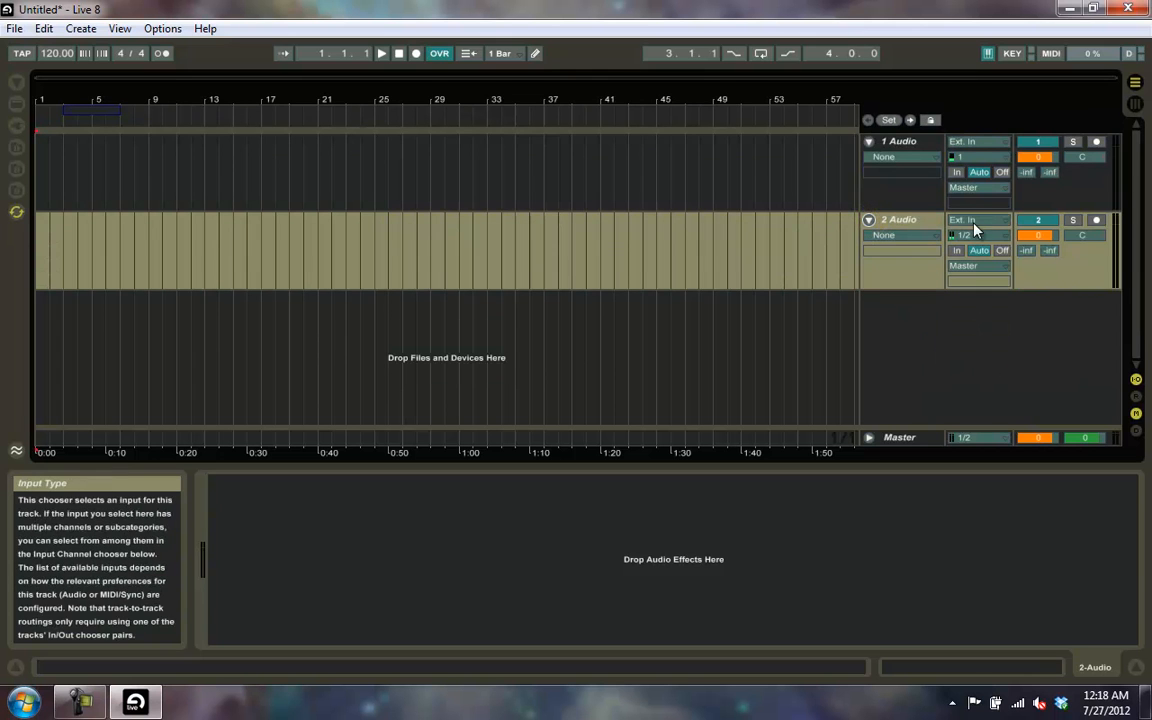
{"action": "left_click", "coordinate": [986, 235]}
{"action": "left_click", "coordinate": [961, 275]}
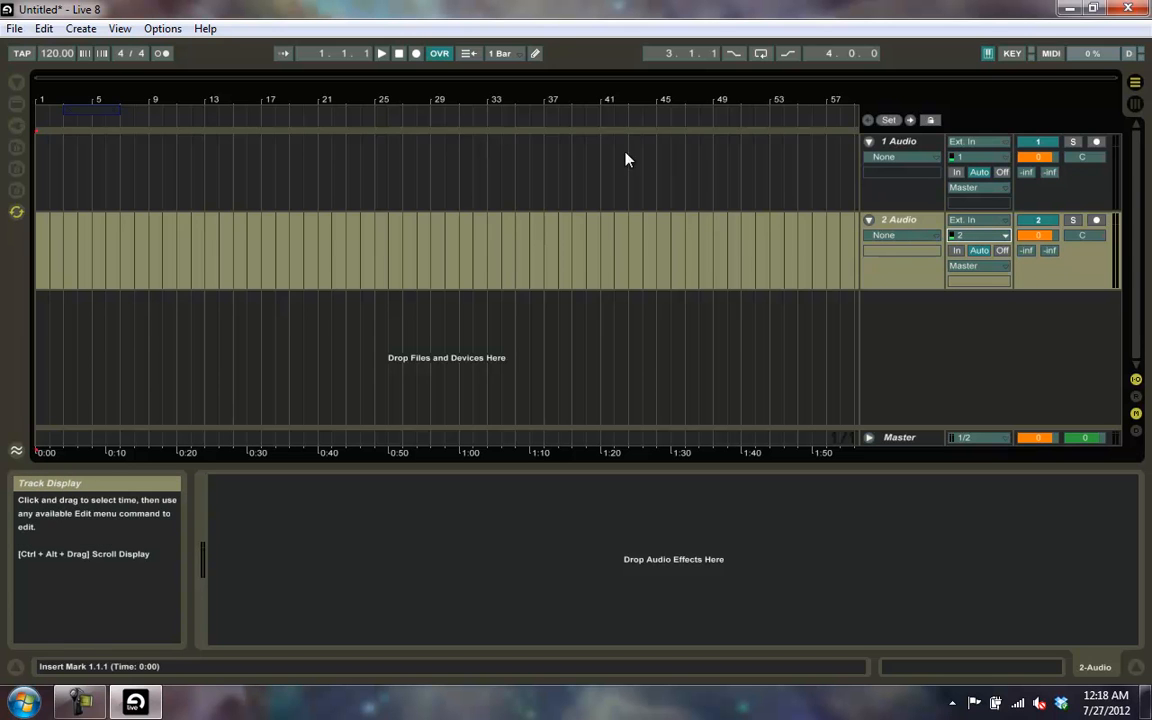
Step: Arm the 1 Audio and 2 Audio tracks for recording one after the other, and disarm both
{"action": "left_click", "coordinate": [743, 175]}
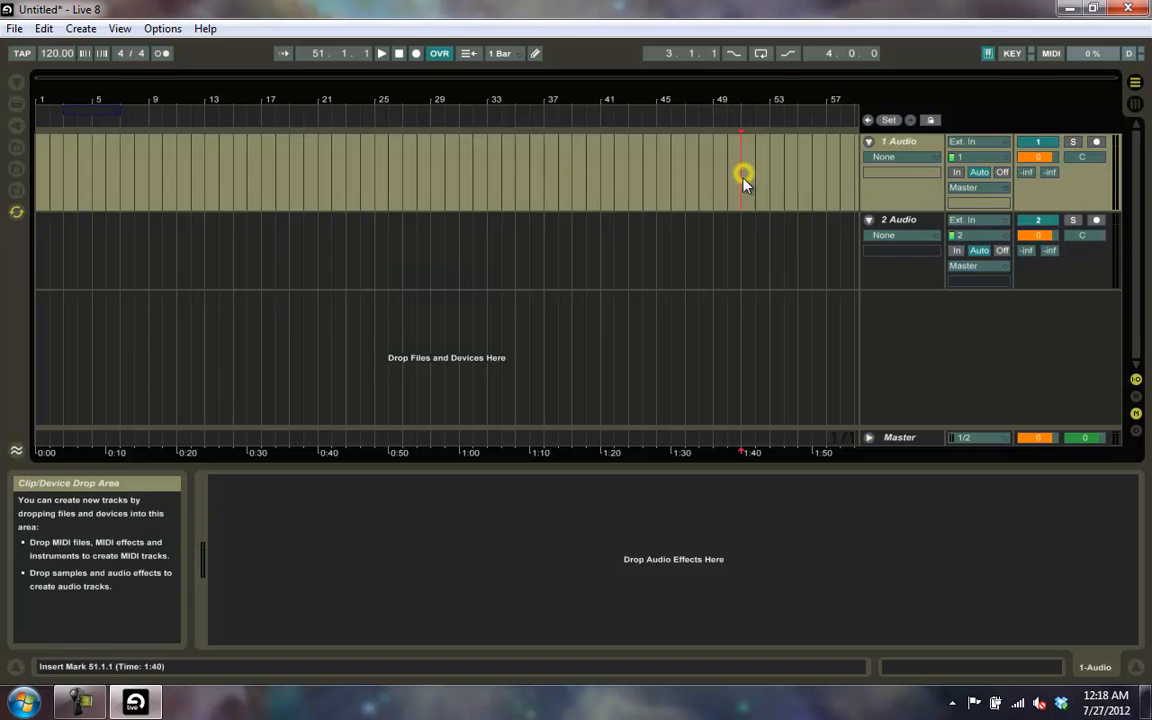
{"action": "left_click", "coordinate": [746, 249]}
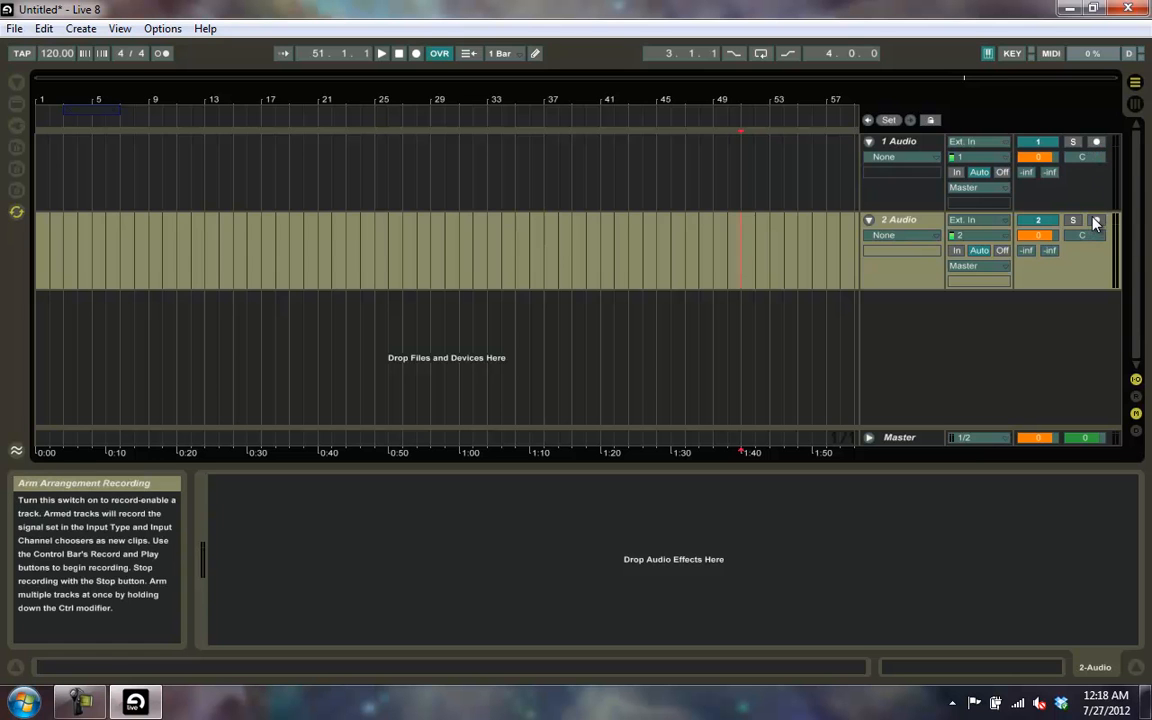
{"action": "left_click", "coordinate": [1097, 142]}
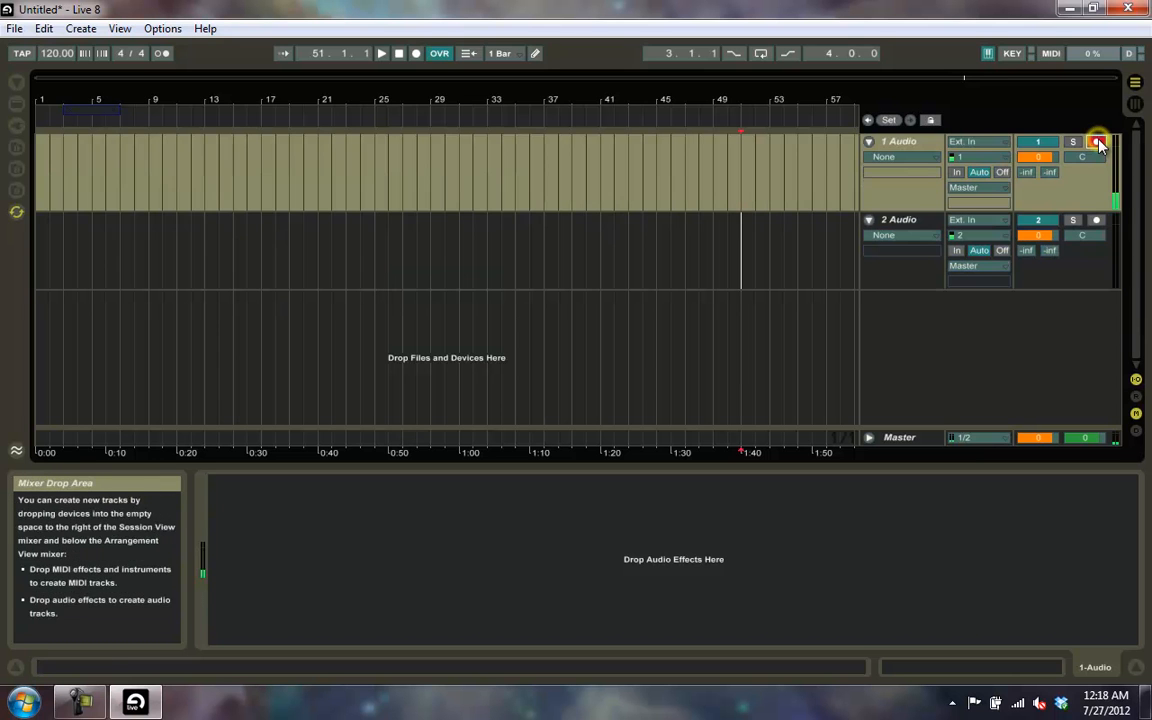
{"action": "left_click", "coordinate": [1097, 222]}
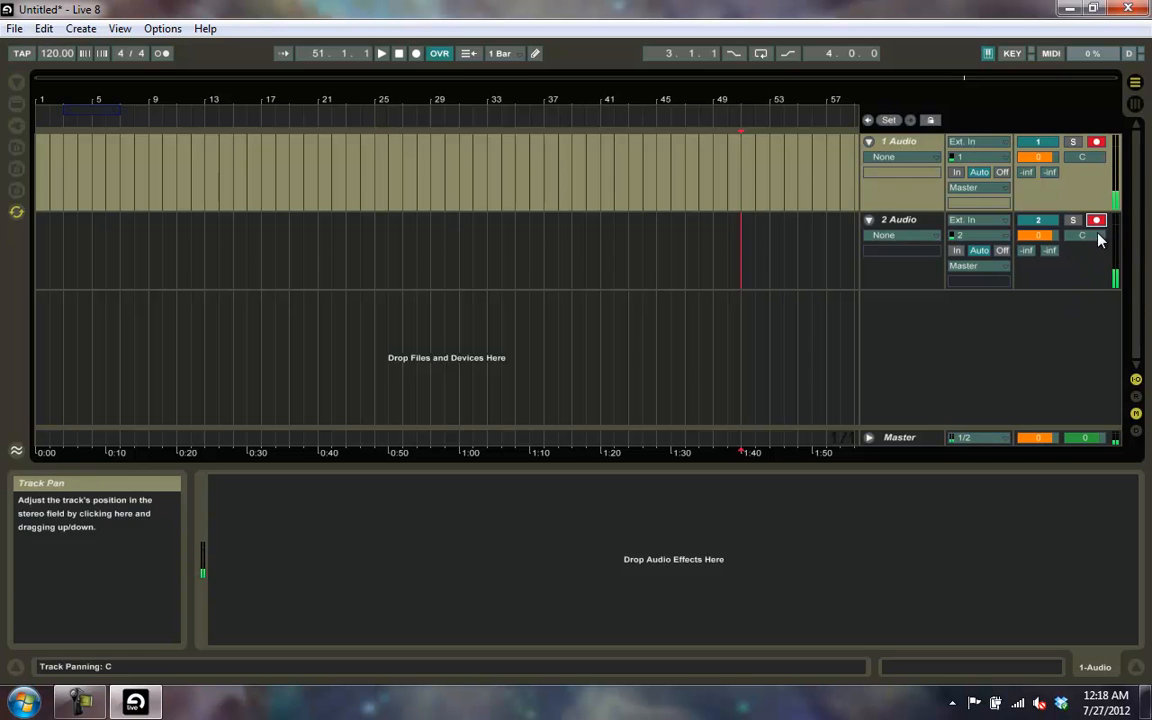
{"action": "left_click", "coordinate": [1097, 144]}
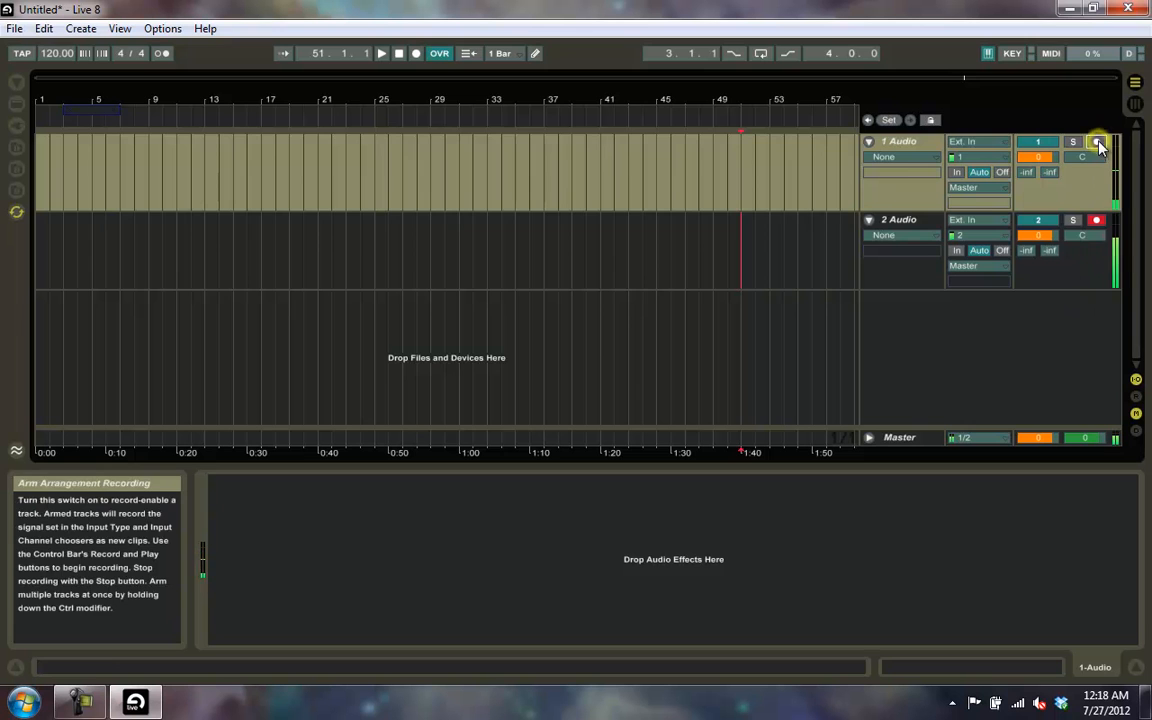
{"action": "left_click", "coordinate": [1096, 220]}
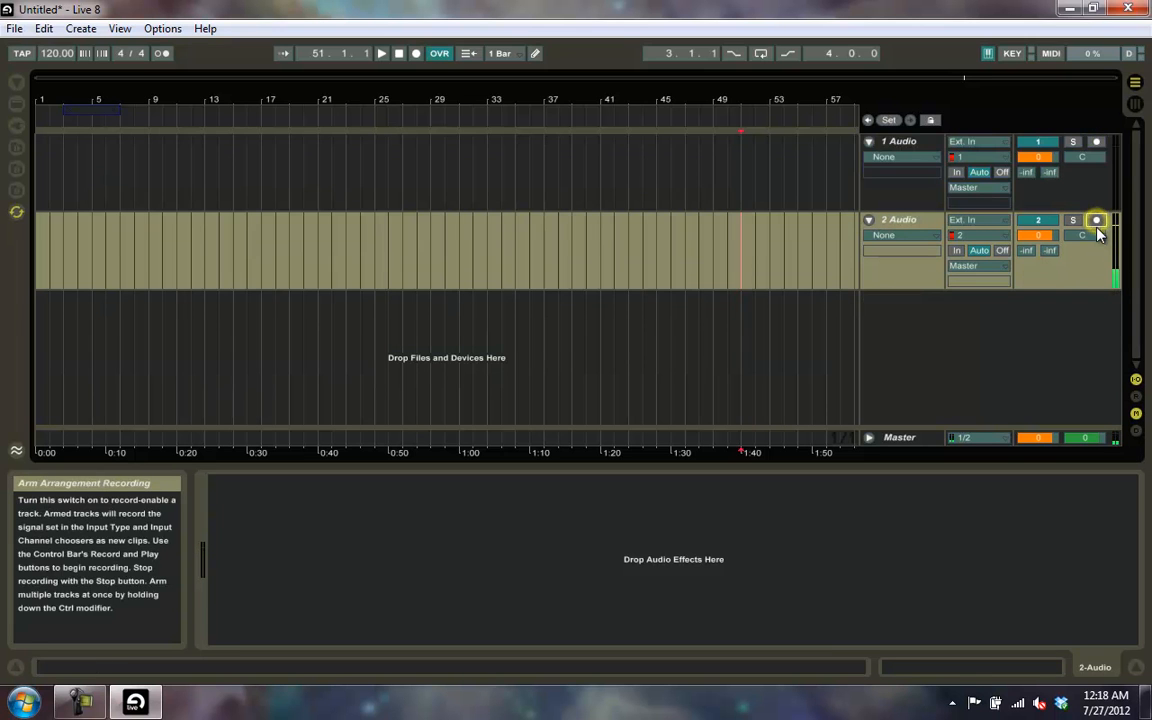
Step: Select both audio tracks together, toggle their record arming as a group, and leave them disarmed
{"action": "left_click", "coordinate": [913, 147]}
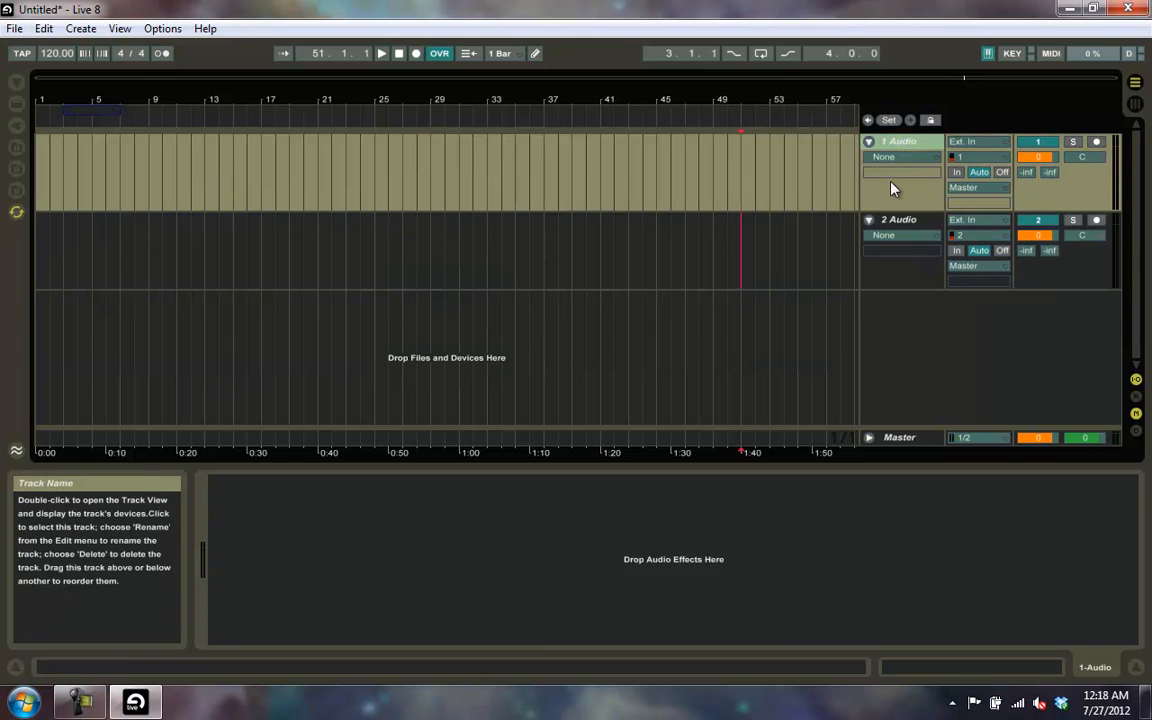
{"action": "left_click", "coordinate": [898, 224]}
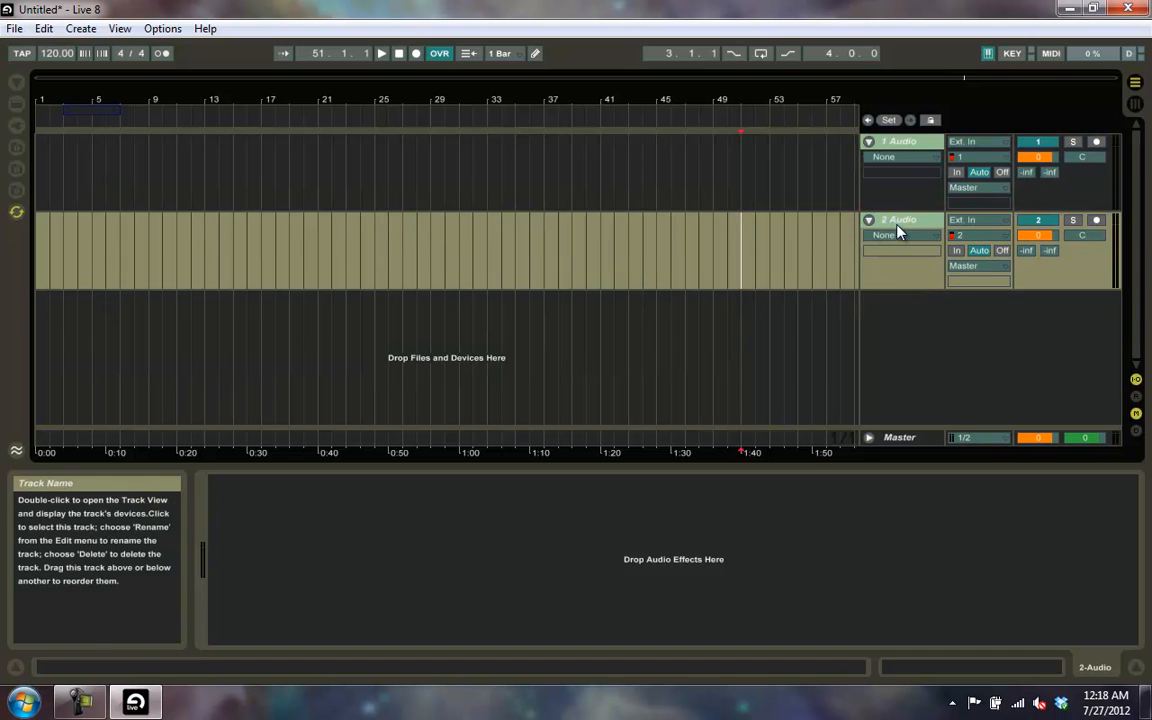
{"action": "left_click", "coordinate": [1097, 143], "text": "ctrl"}
{"action": "left_click", "coordinate": [1099, 145]}
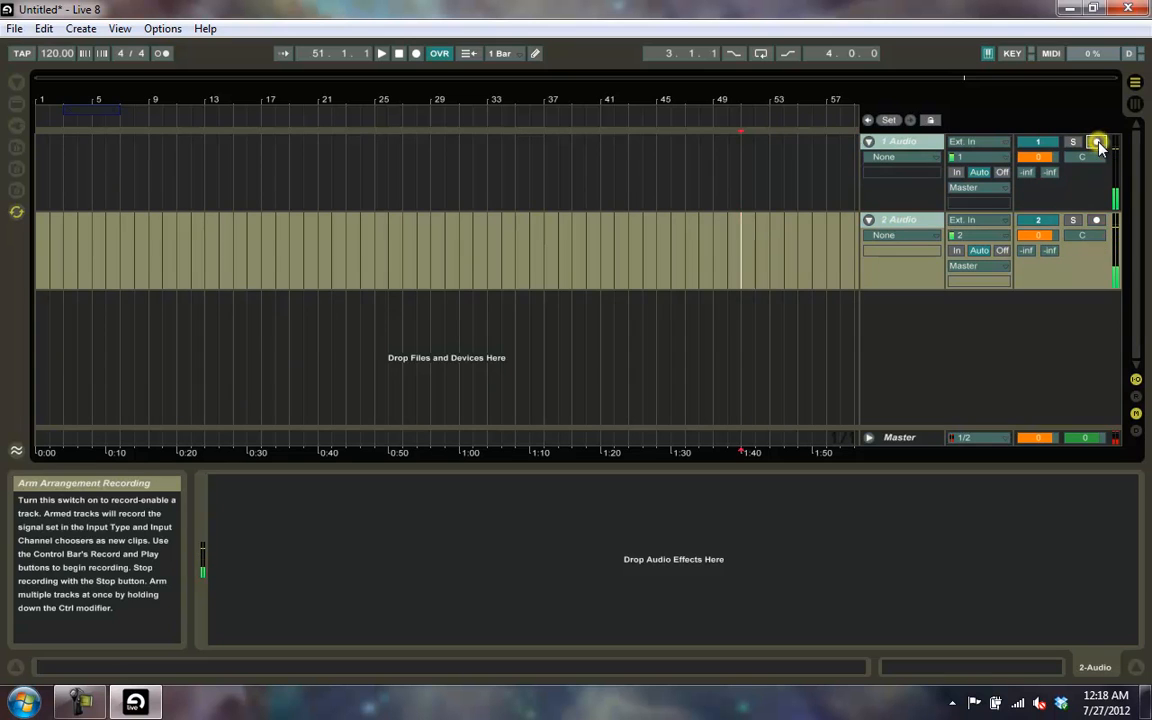
{"action": "left_click", "coordinate": [1096, 222]}
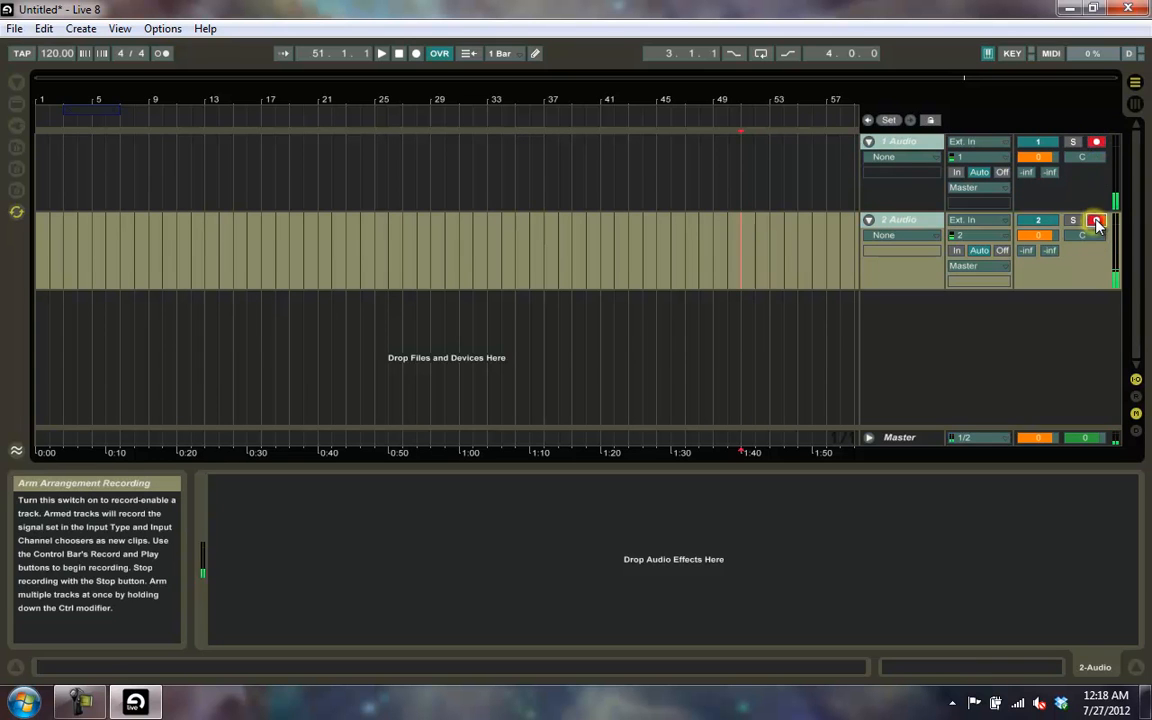
{"action": "left_click", "coordinate": [1097, 224]}
{"action": "left_click", "coordinate": [911, 335]}
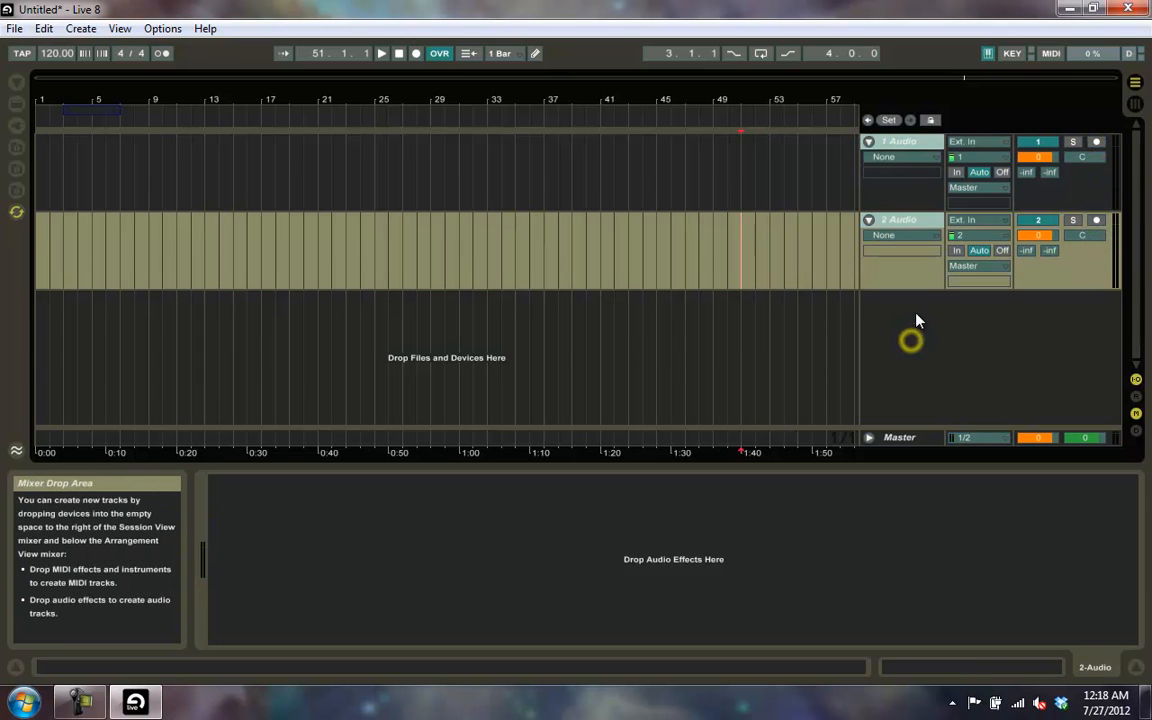
Step: Insert a third audio track below the existing two and unfold it
{"action": "left_click", "coordinate": [903, 146]}
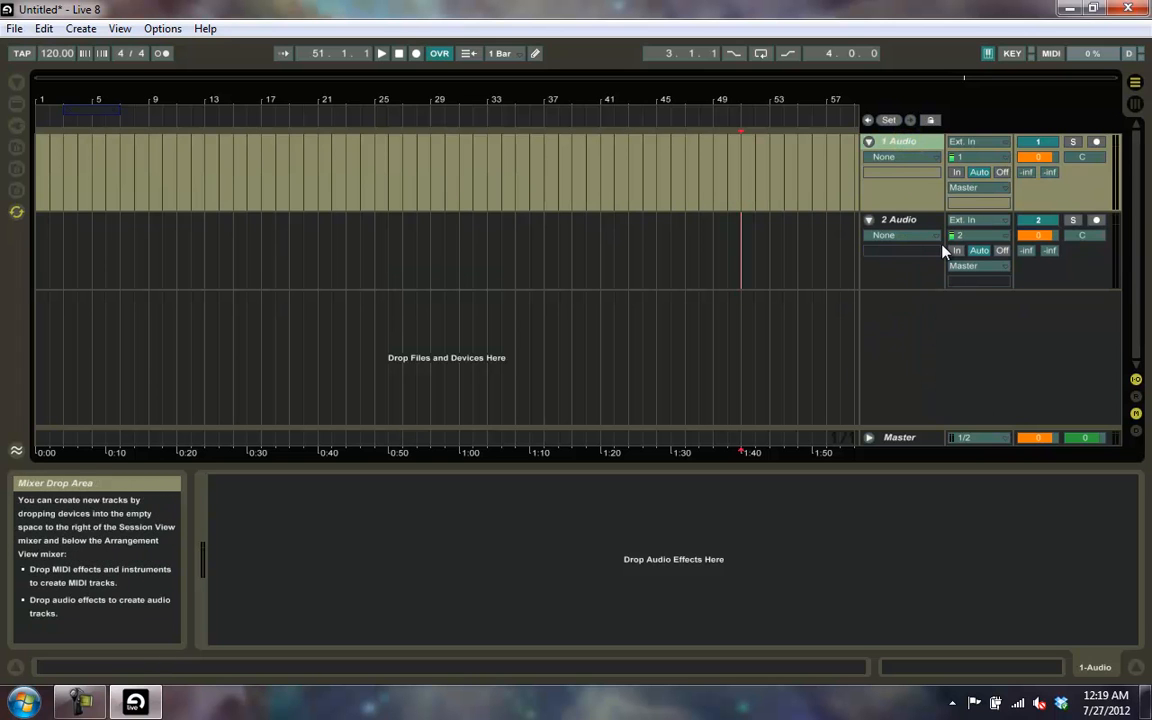
{"action": "right_click", "coordinate": [918, 336]}
{"action": "left_click", "coordinate": [948, 346]}
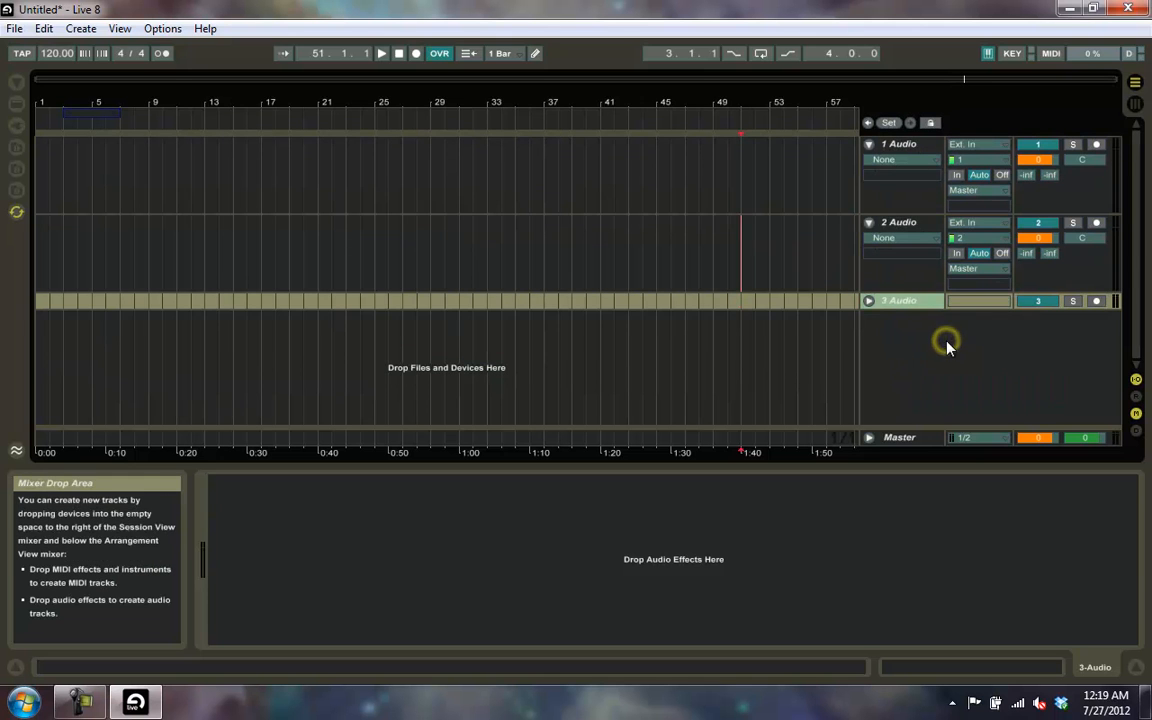
{"action": "left_click", "coordinate": [868, 300]}
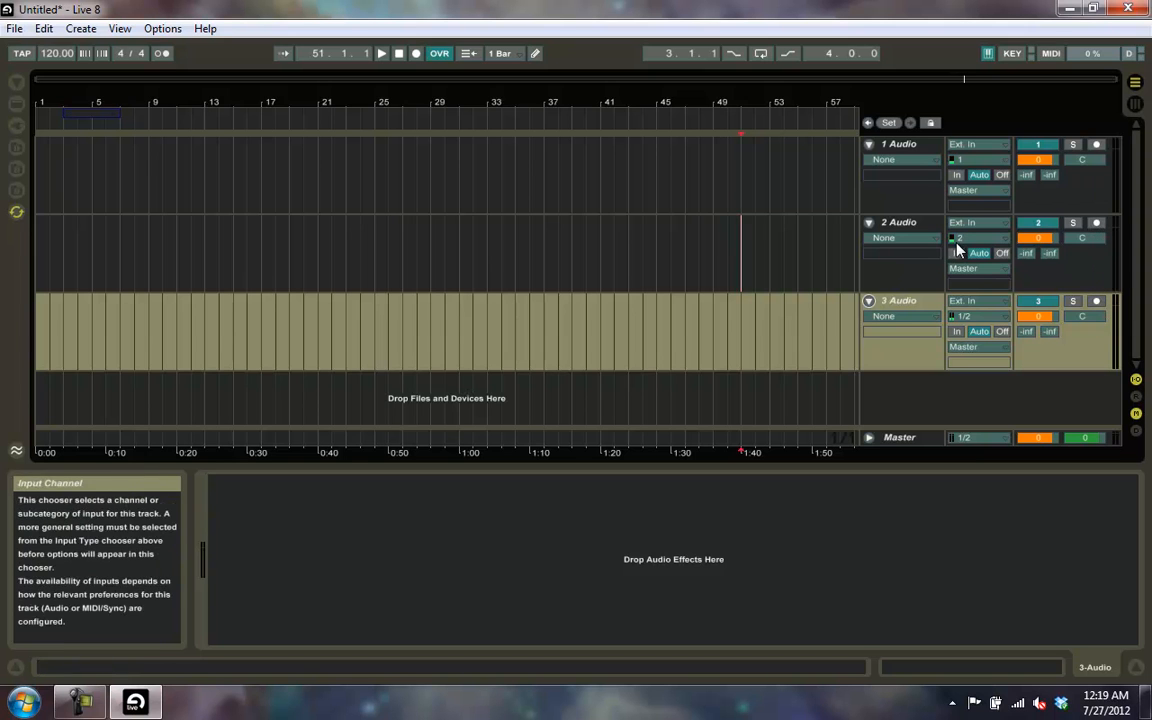
Step: Return the arrangement position to 1.1.1 and enable global recording
{"action": "left_click", "coordinate": [416, 53]}
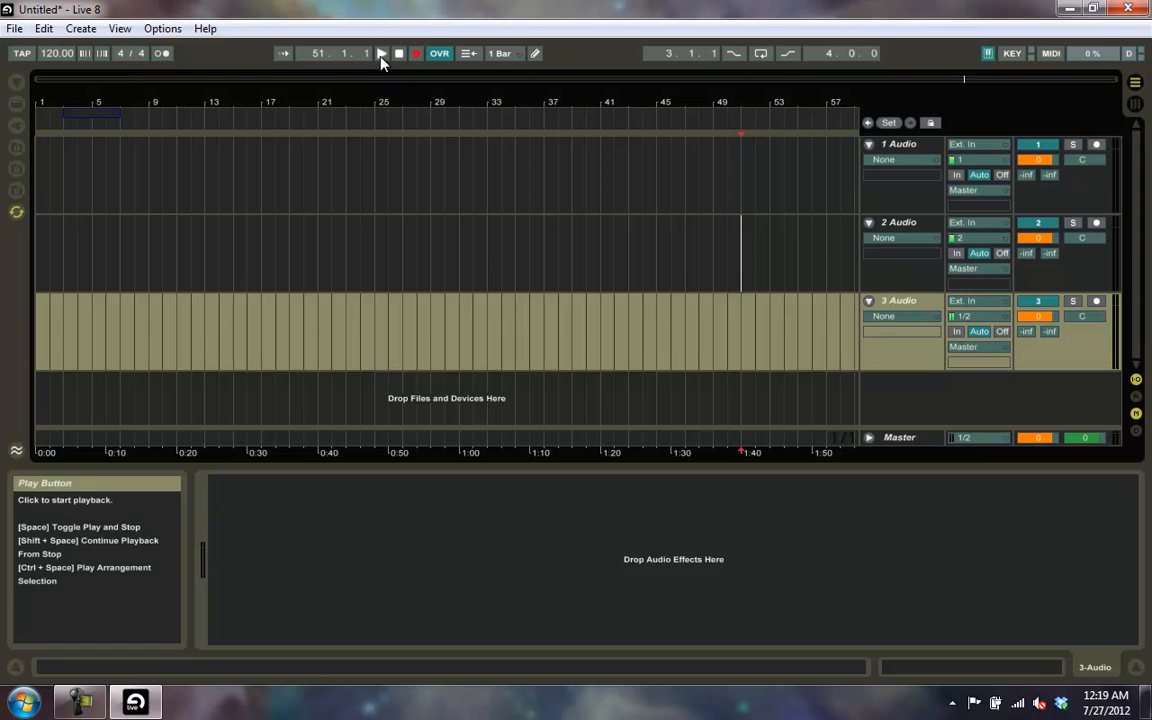
{"action": "left_click", "coordinate": [661, 190]}
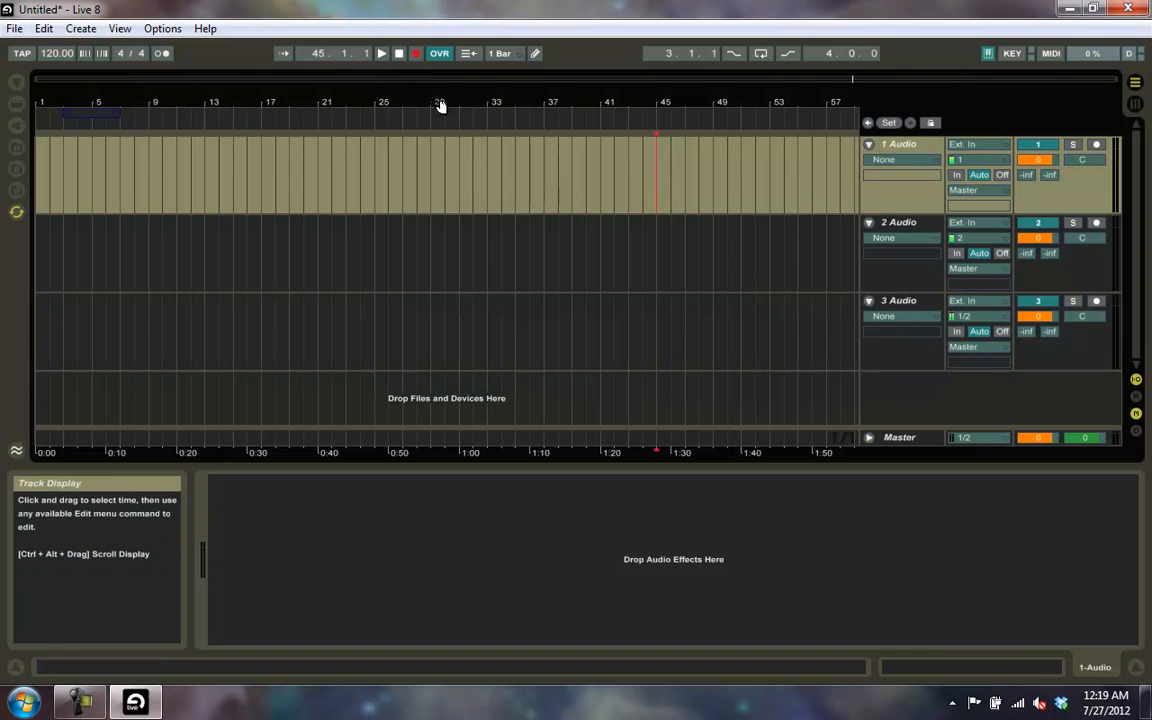
{"action": "left_click", "coordinate": [399, 55]}
{"action": "left_click", "coordinate": [399, 55]}
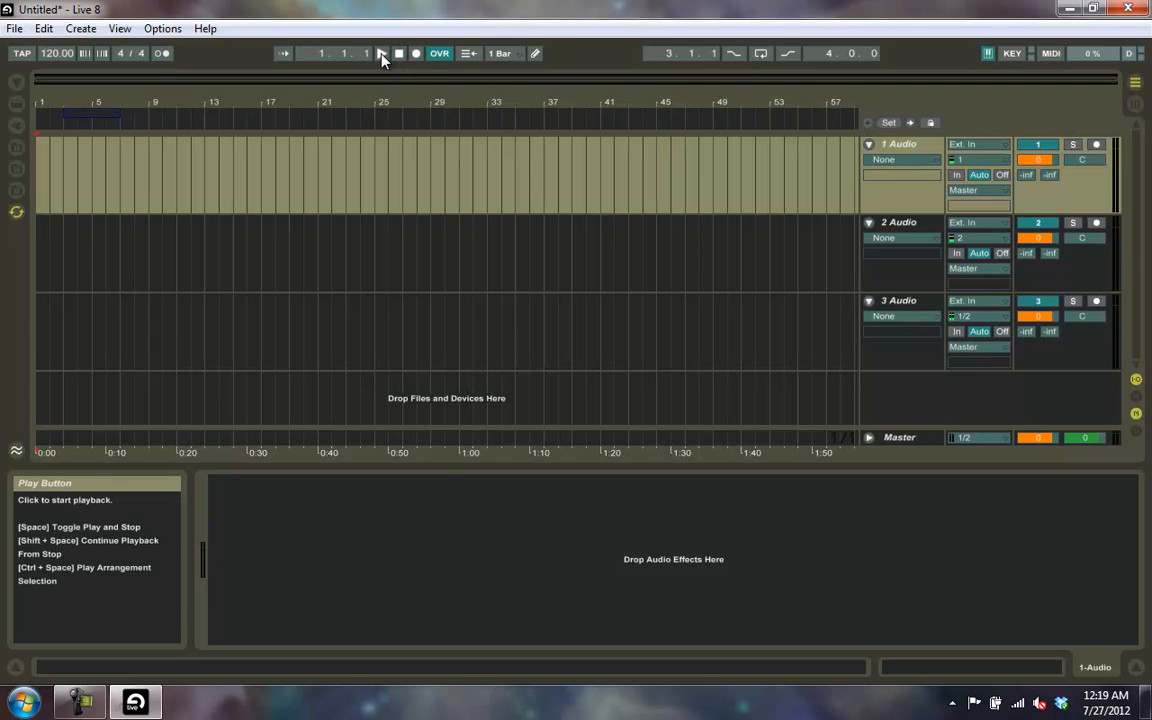
{"action": "left_click", "coordinate": [416, 54]}
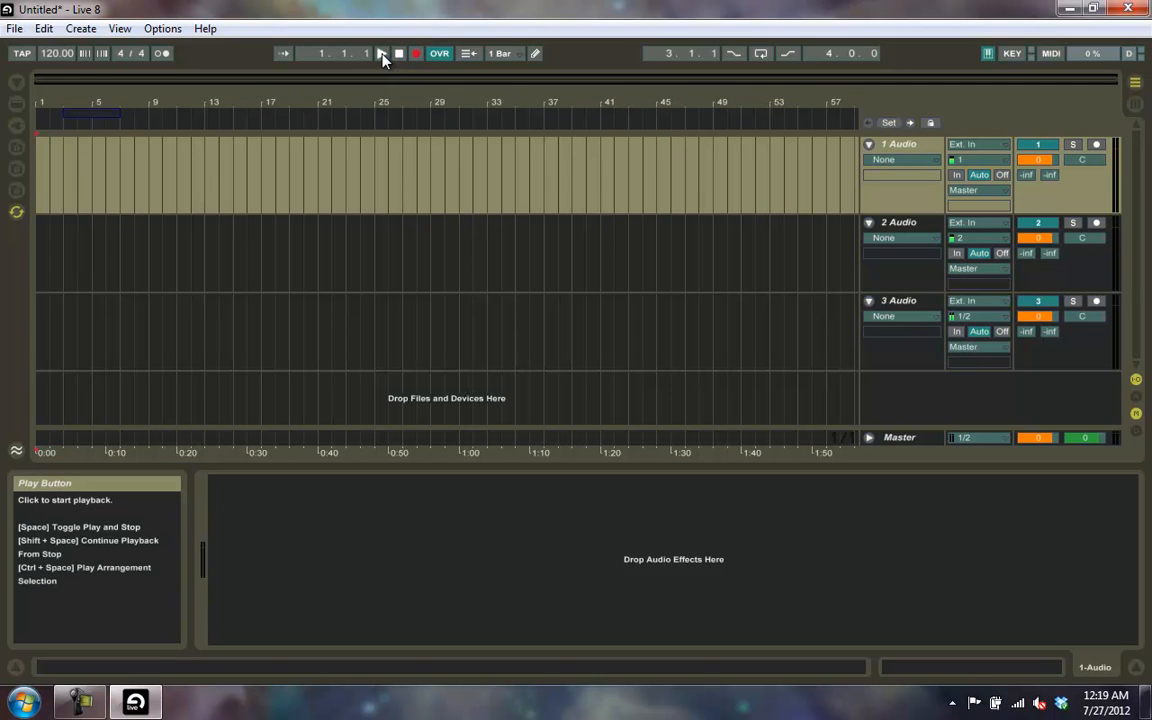